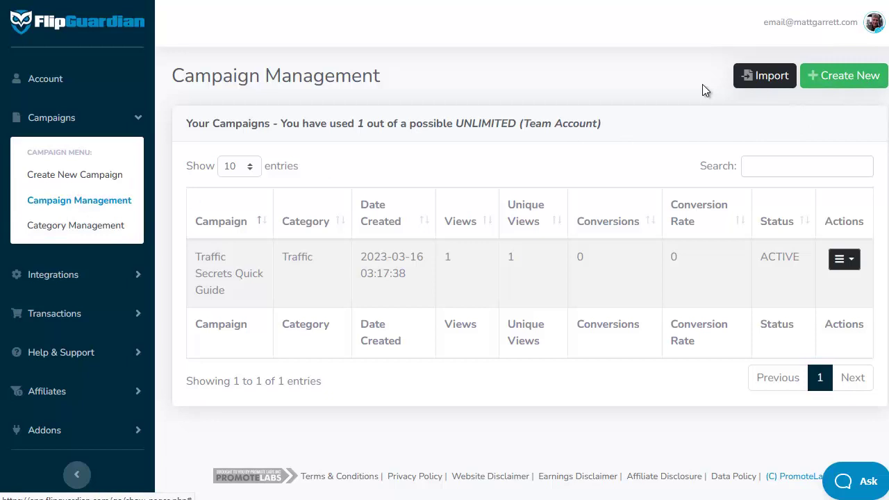
Start a new campaign named 'IM Biz Starter 1' with product name 'IM Biz Models'
click(251, 221)
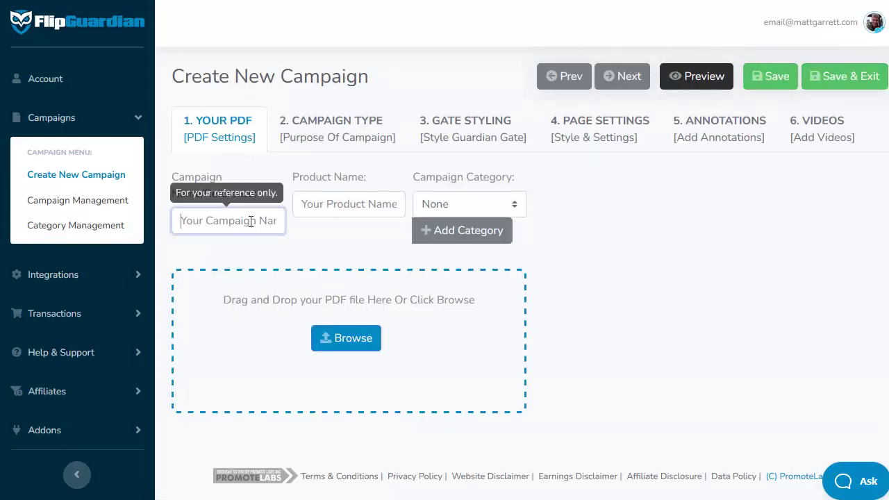
text(IM Biz Starter 1)
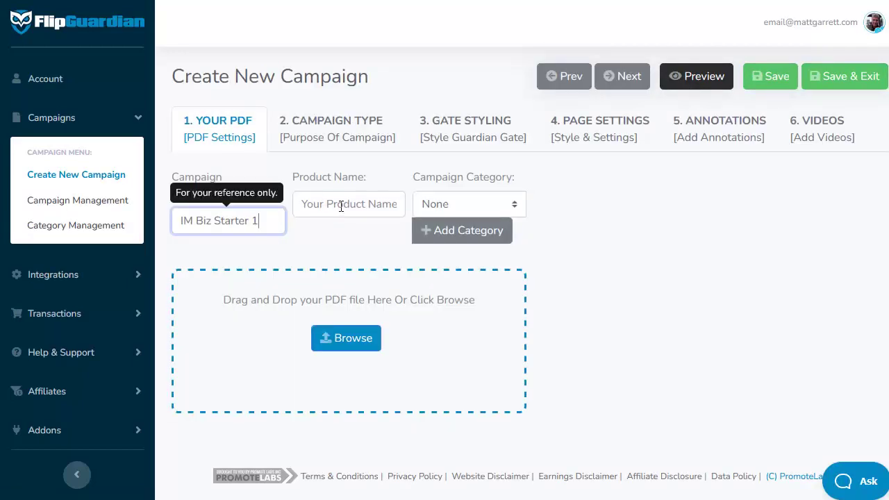
click(551, 173)
click(350, 203)
text(IM Biz Models)
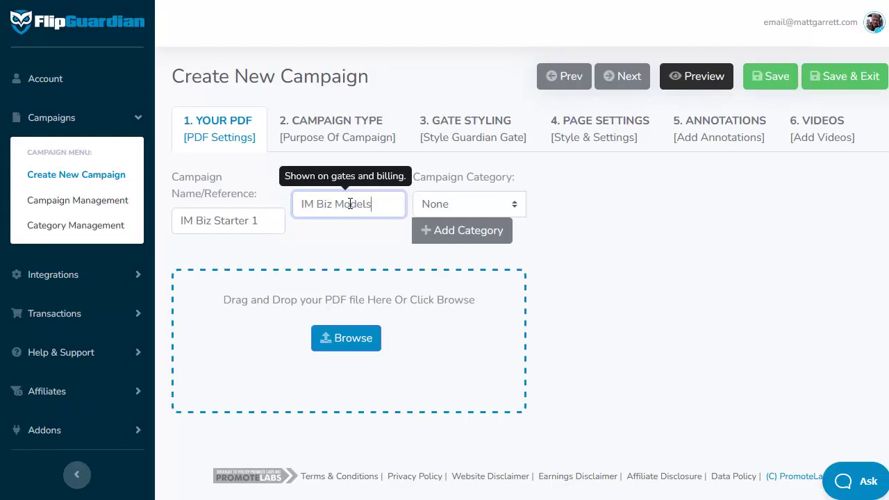
click(481, 179)
File the campaign under the IM Starters category and begin choosing the ebook PDF to upload
click(431, 205)
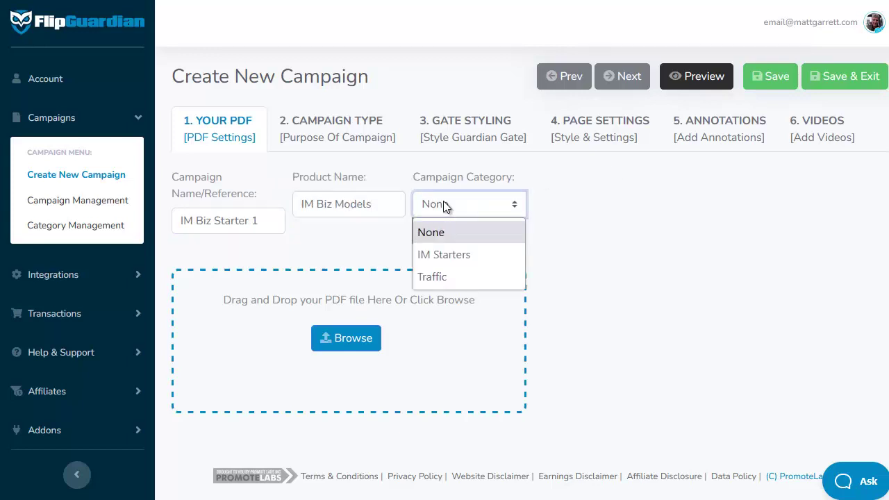
click(449, 255)
click(869, 272)
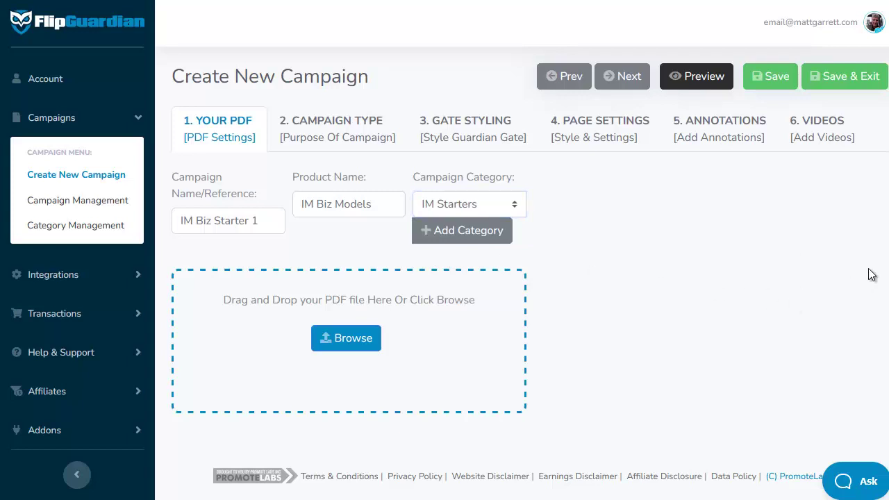
click(368, 355)
Upload IMBusinessModels.pdf and set Allow Download and Allow Sharing to Yes
drag(615, 322, 340, 360)
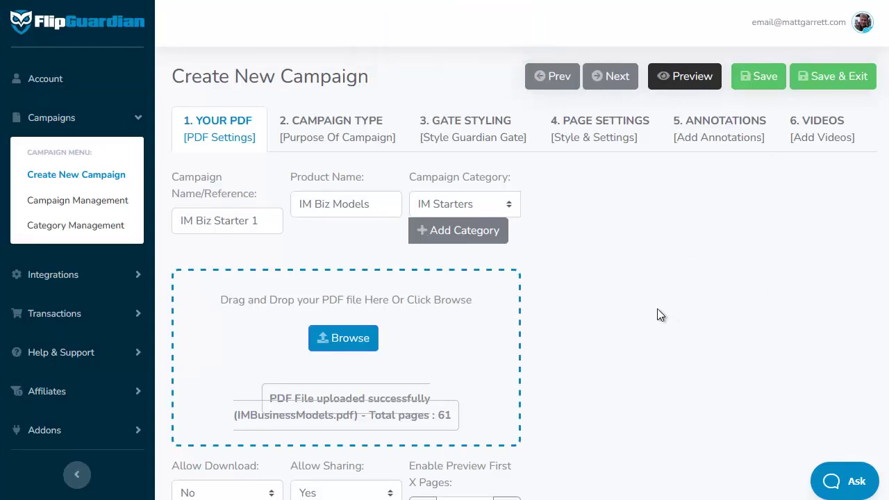
scroll(657, 309, down, 3)
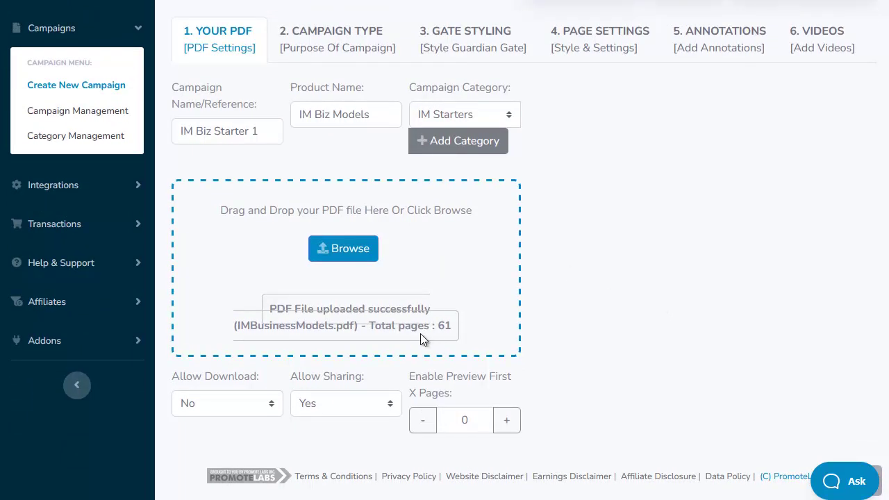
click(247, 404)
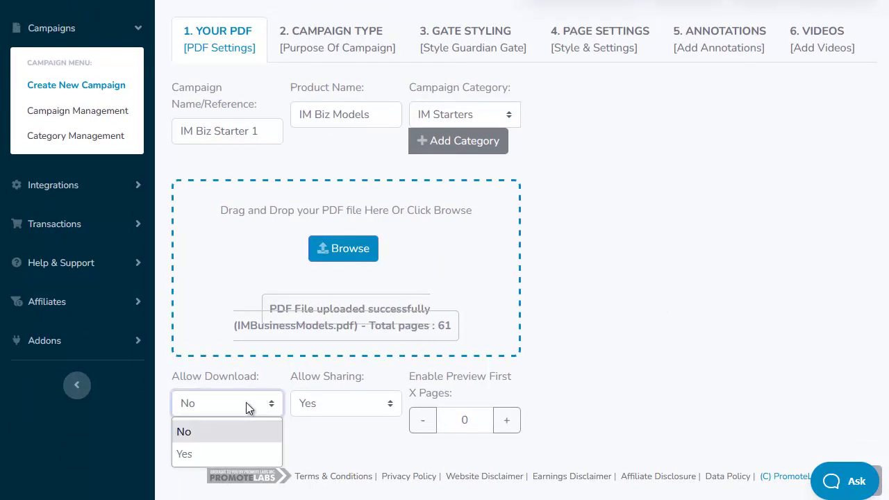
click(217, 451)
click(329, 404)
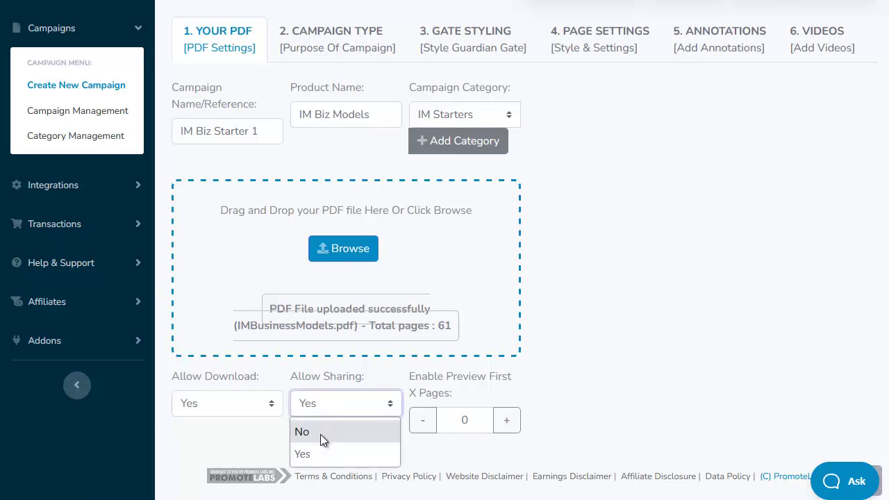
click(320, 454)
Raise Preview First X Pages to 14
click(505, 422)
click(505, 422)
click(505, 422)
click(504, 422)
click(505, 422)
click(505, 422)
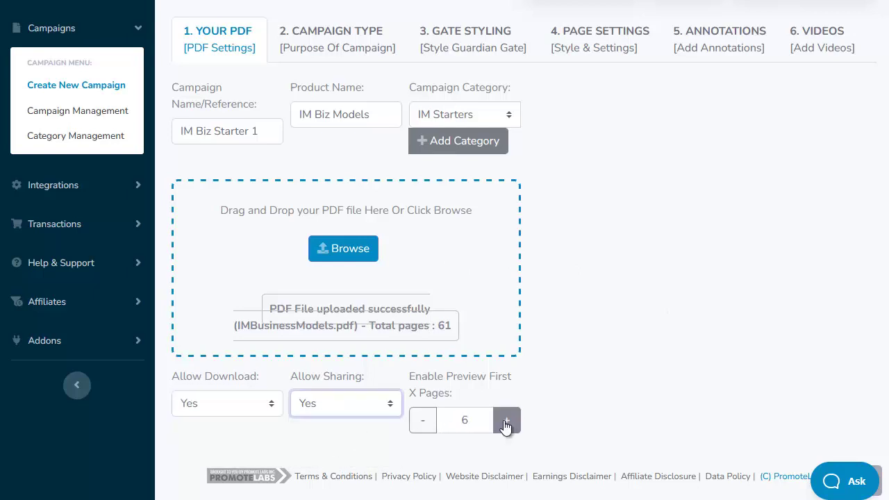
click(504, 422)
click(504, 422)
click(505, 422)
click(505, 422)
click(505, 422)
click(505, 422)
click(505, 422)
click(506, 424)
scroll(809, 198, up, 3)
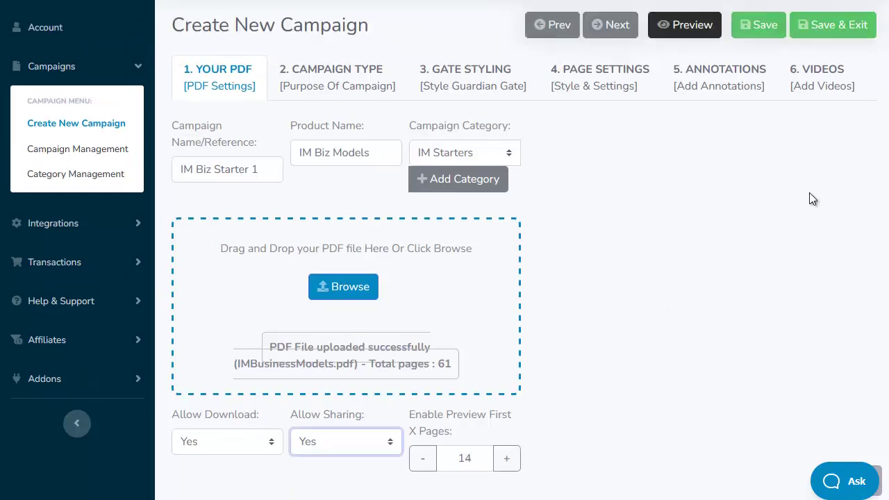
On Campaign Type, set the gate option to Collect Payment with a 1.75 USD unit price
click(755, 78)
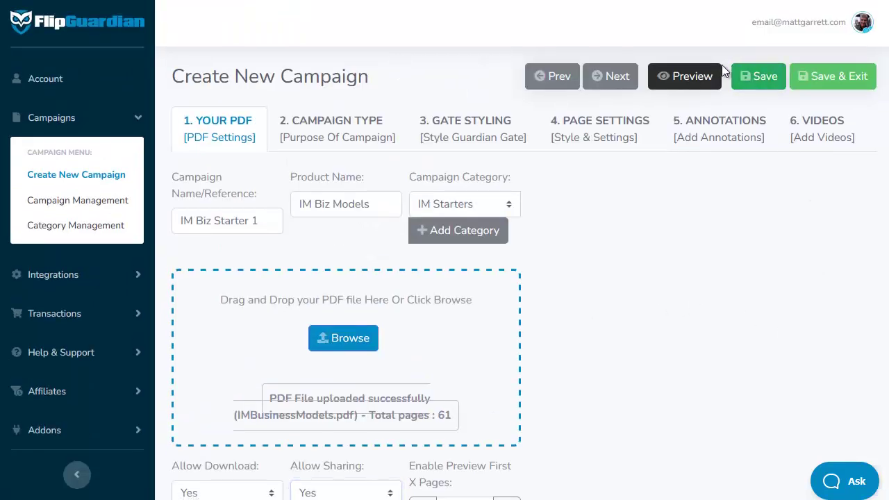
click(612, 82)
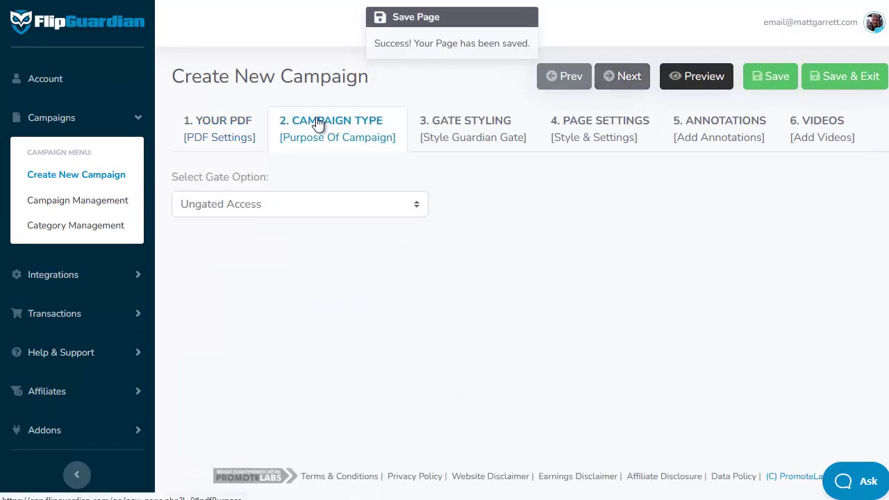
click(271, 208)
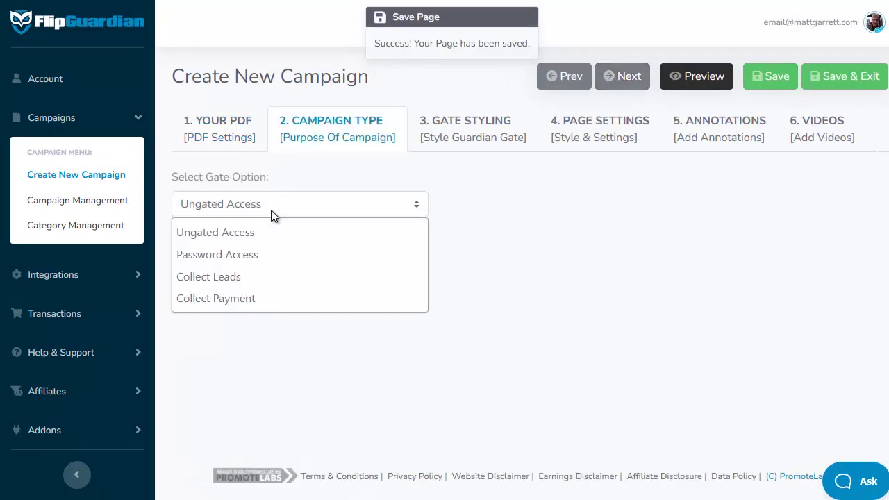
click(276, 299)
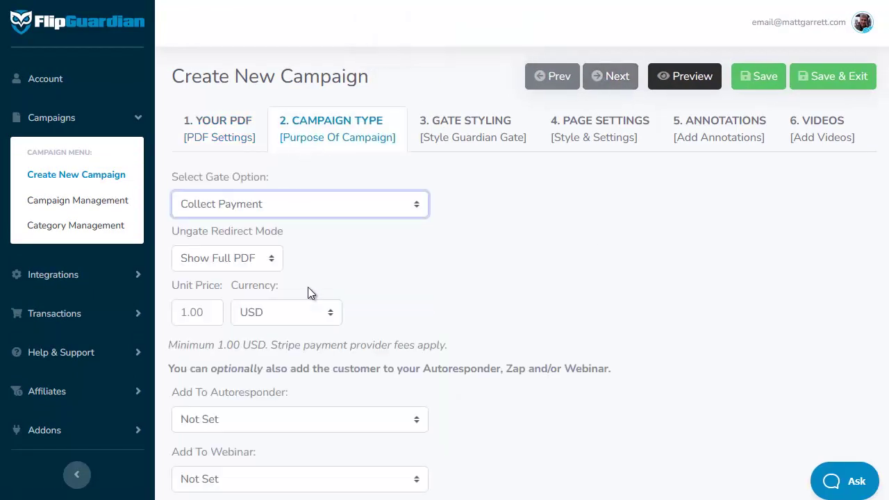
click(597, 251)
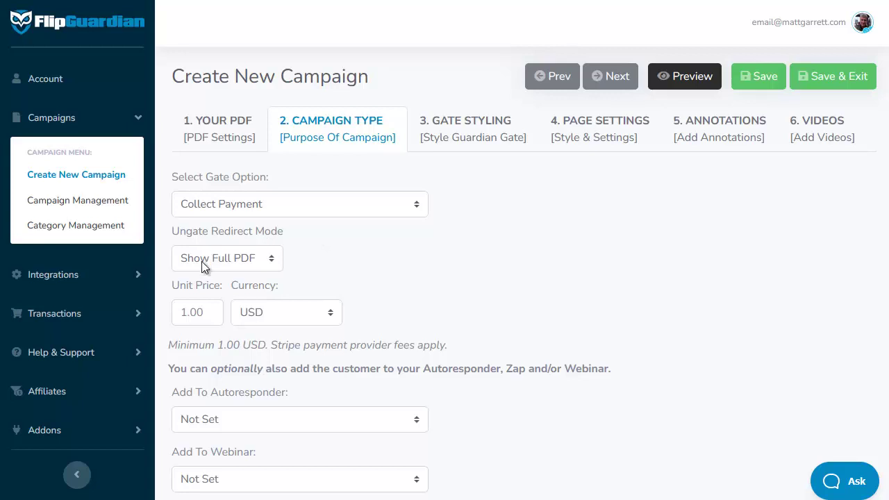
click(198, 311)
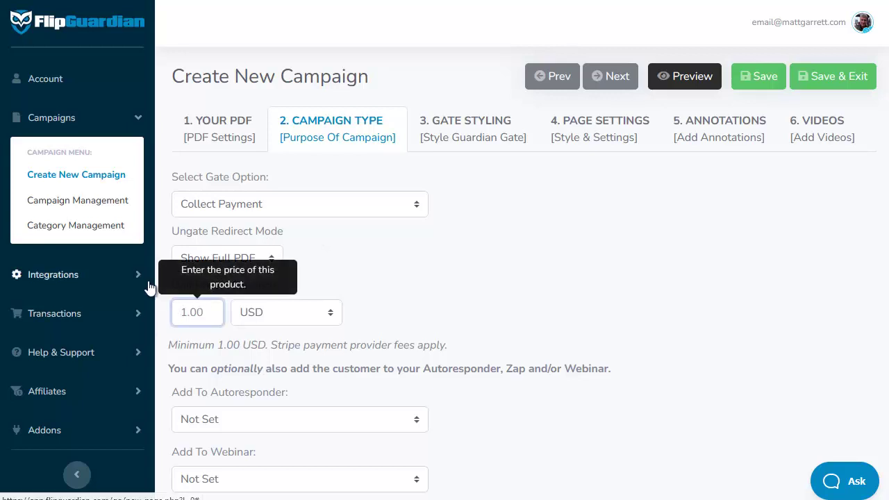
text(1.75)
click(435, 270)
scroll(441, 275, down, 3)
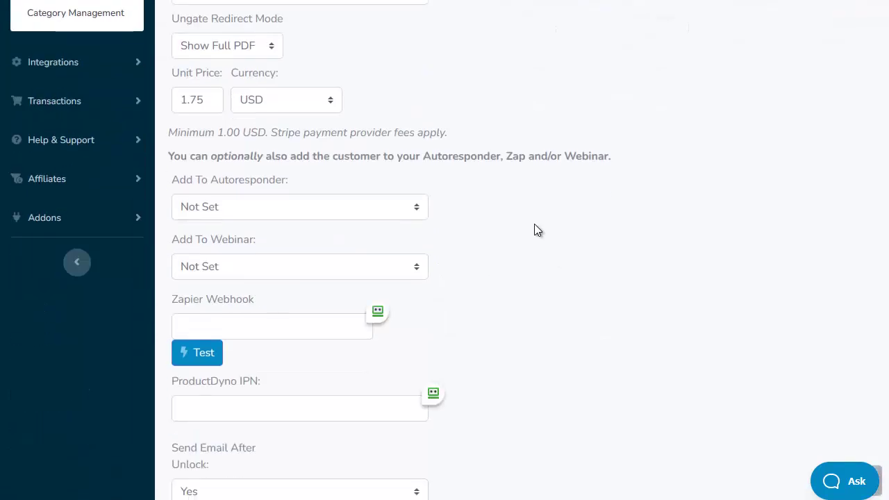
Set the autoresponder to Aweber, list IMIntro, with the tag 'flipguardian'
click(299, 212)
click(255, 303)
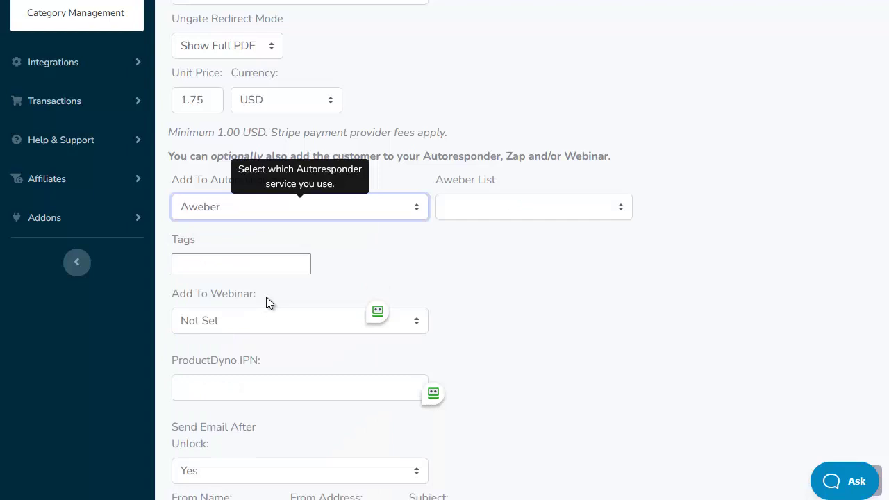
click(473, 211)
scroll(495, 370, down, 5)
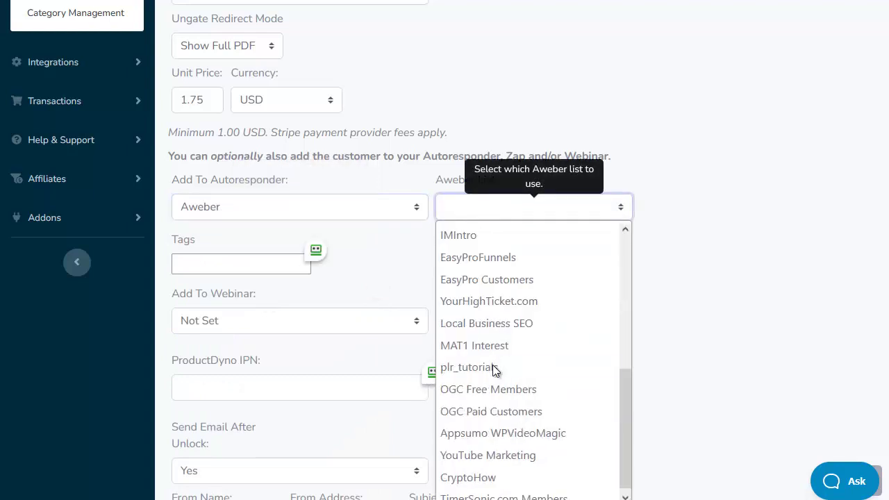
click(491, 237)
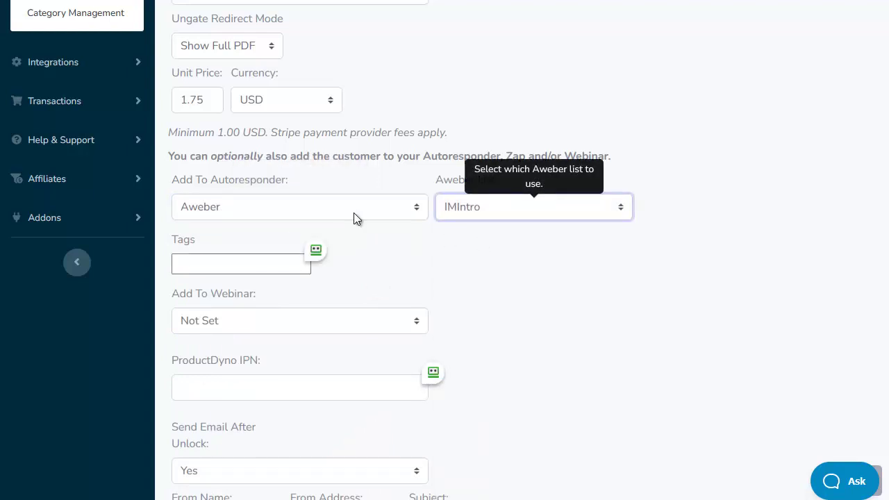
click(268, 261)
text(flipguardian)
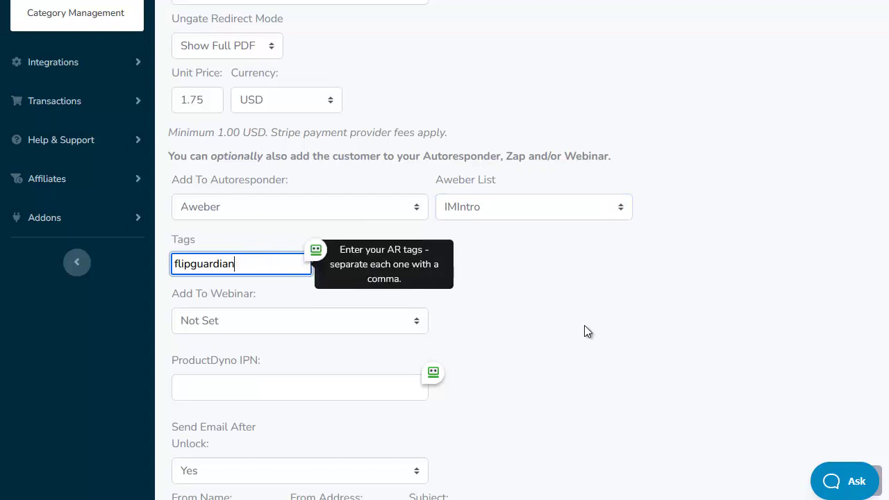
click(586, 324)
scroll(590, 323, down, 5)
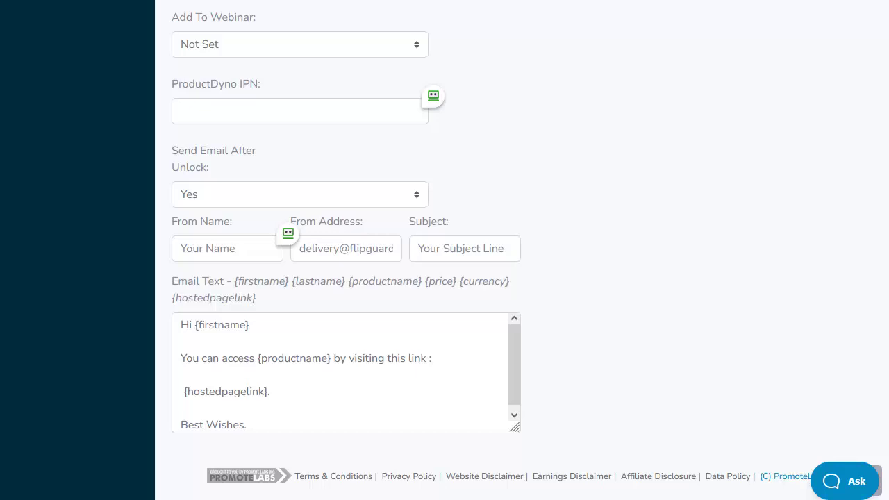
Enter the sender's name as From Name and paste the subject line ending in 'Models Guide'
click(226, 250)
text(Matt Garrett)
click(492, 248)
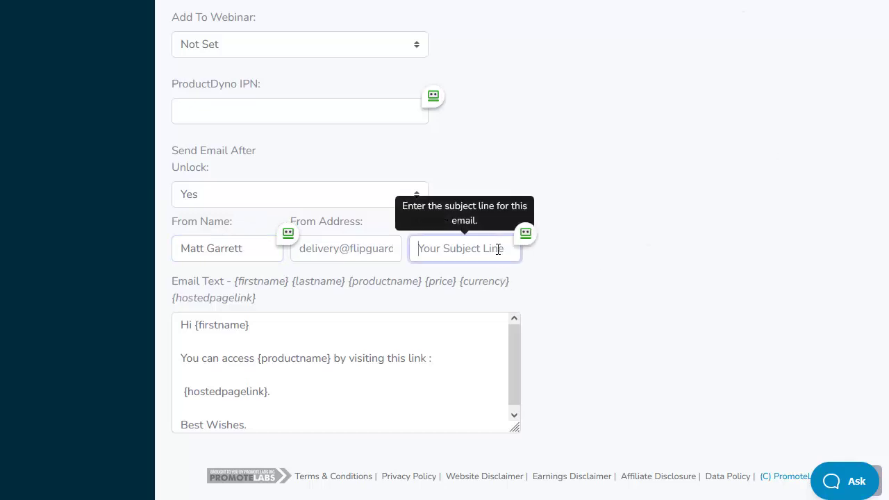
key(ctrl+v)
Paste a signature with the sender's name and website after Best Wishes, then save
scroll(287, 427, down, 1)
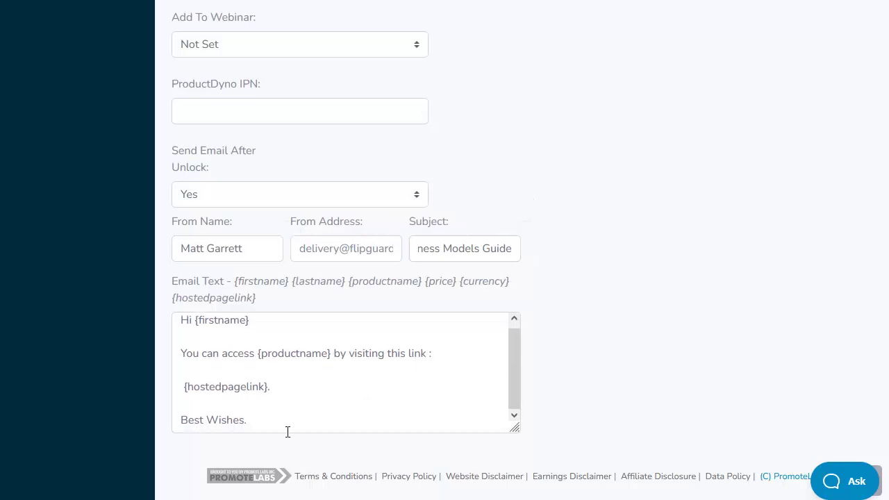
click(284, 420)
text(Matt Garrett https://mat1.com)
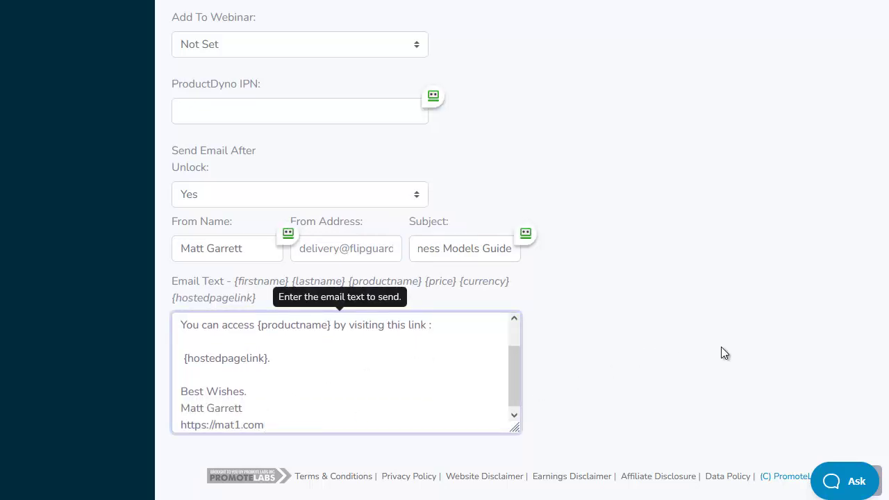
scroll(753, 333, up, 7)
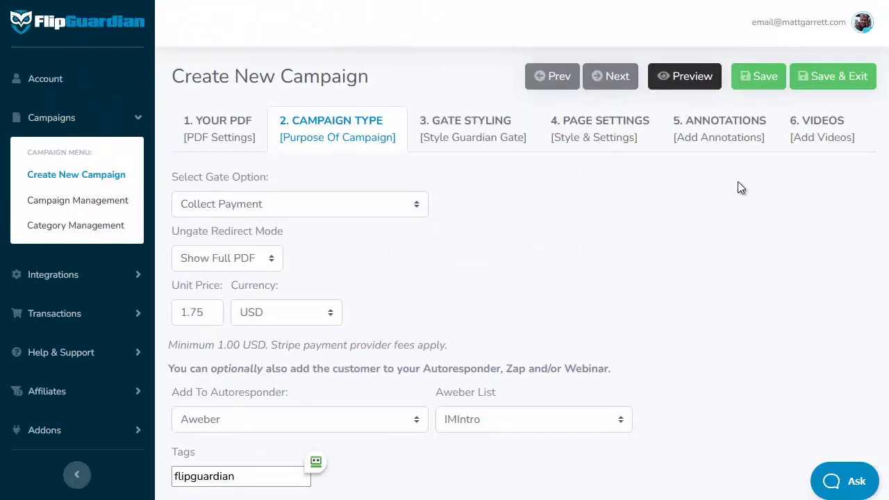
click(756, 78)
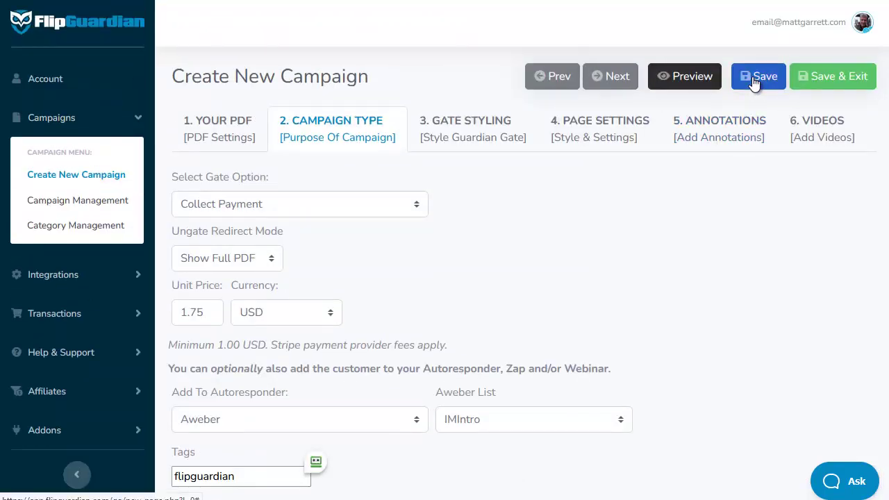
On Gate Styling, change Button Color from Green to Blue and save
click(603, 78)
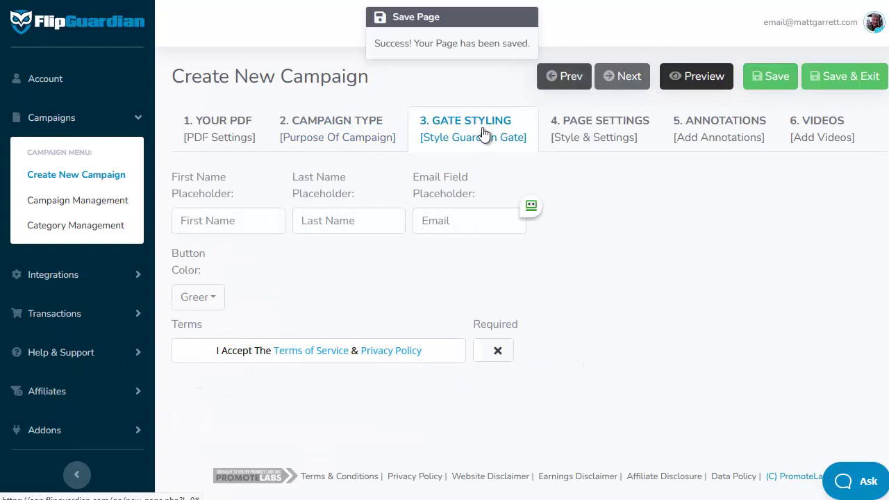
click(212, 298)
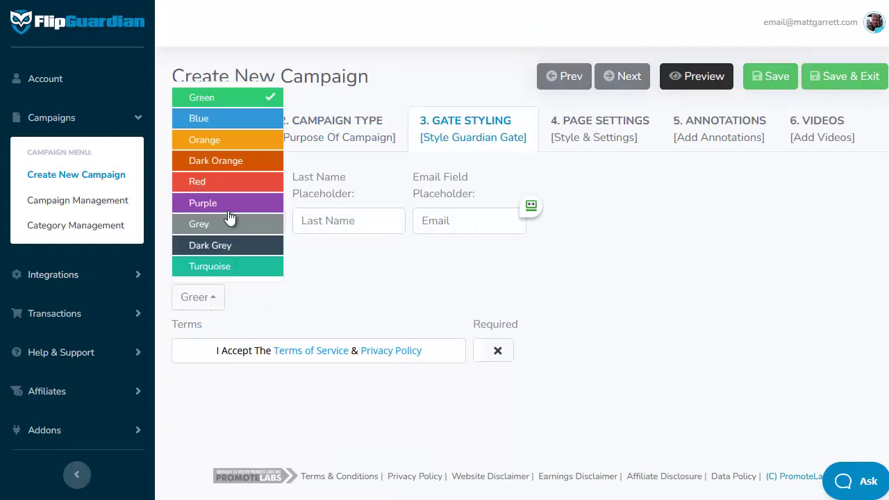
click(231, 122)
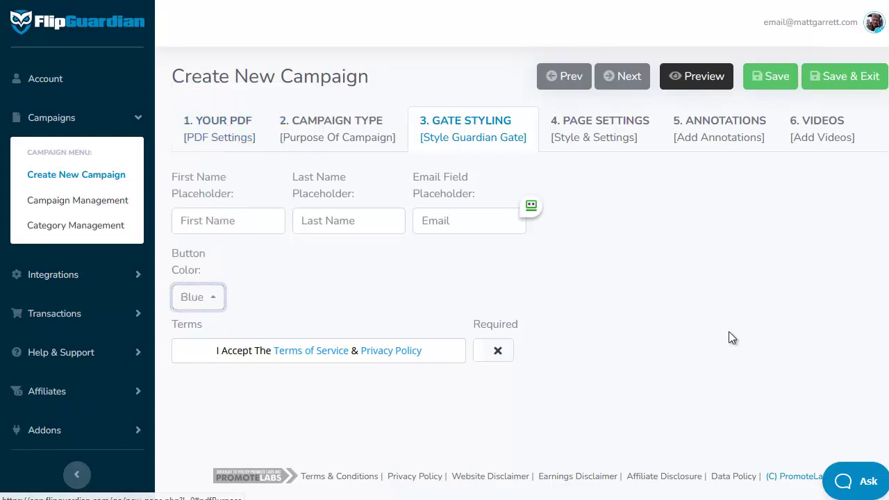
click(777, 80)
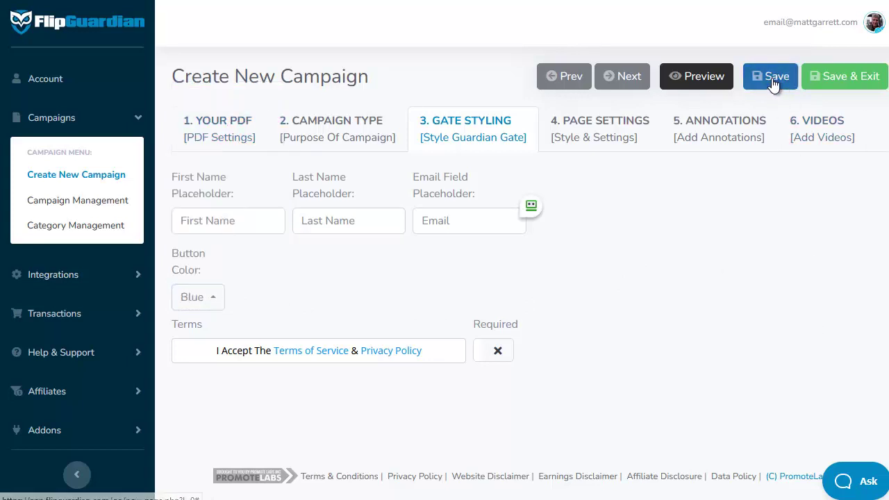
click(628, 78)
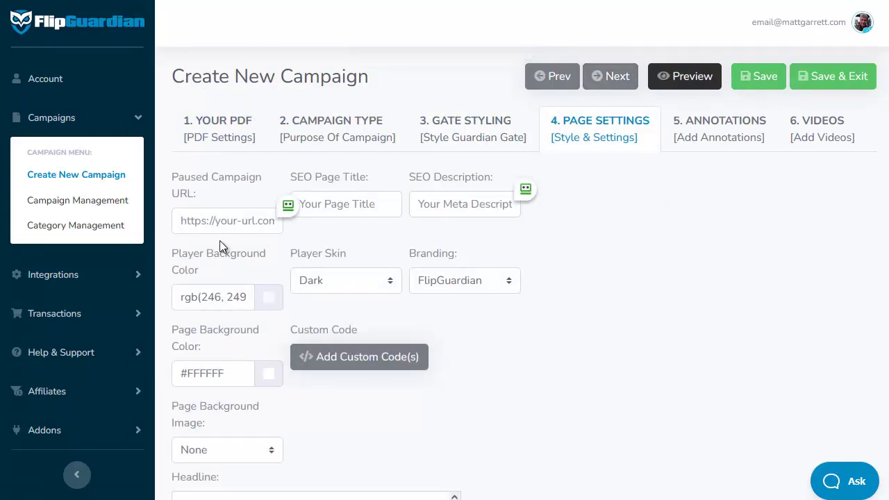
click(205, 216)
text(https://mat1.com)
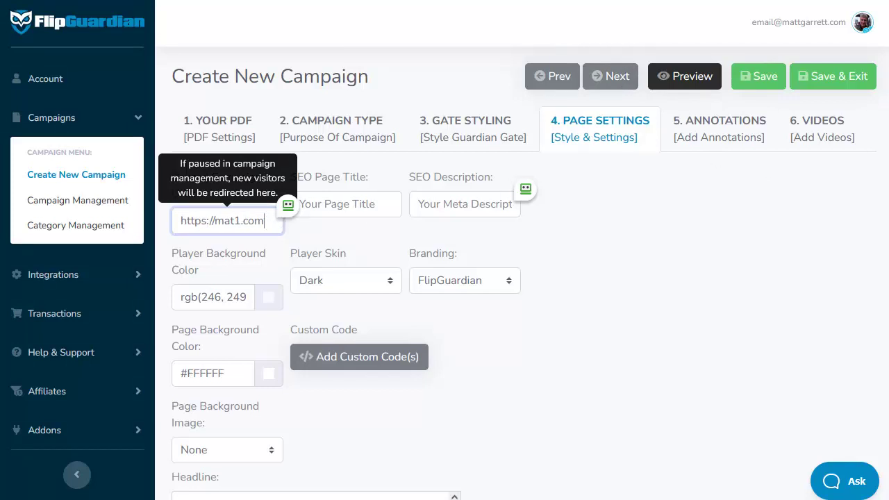
click(374, 207)
click(525, 188)
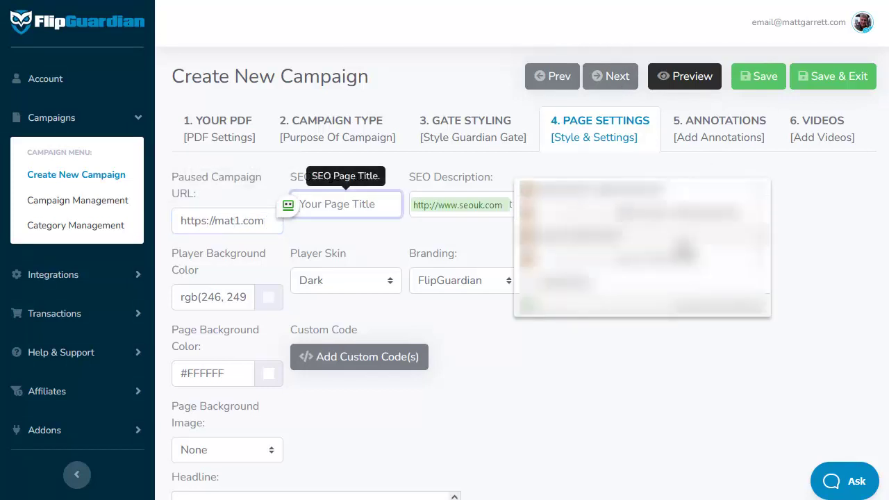
click(589, 229)
click(421, 204)
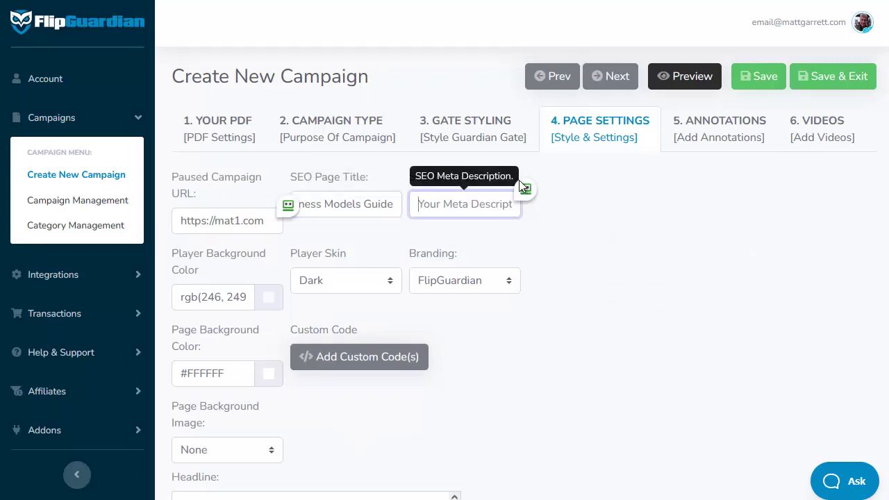
key(ctrl+v)
Switch Branding to Your Brand and replace the headline with the 'STOP ASKING HOW...' text
scroll(626, 295, down, 3)
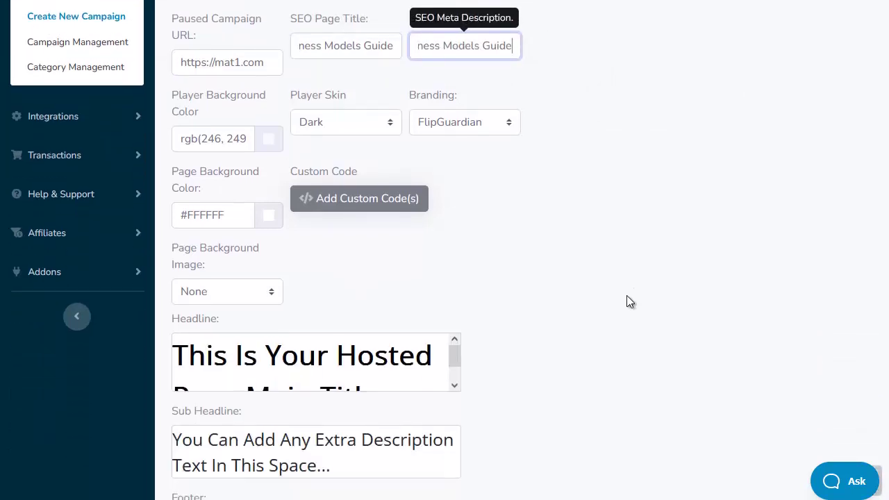
click(482, 73)
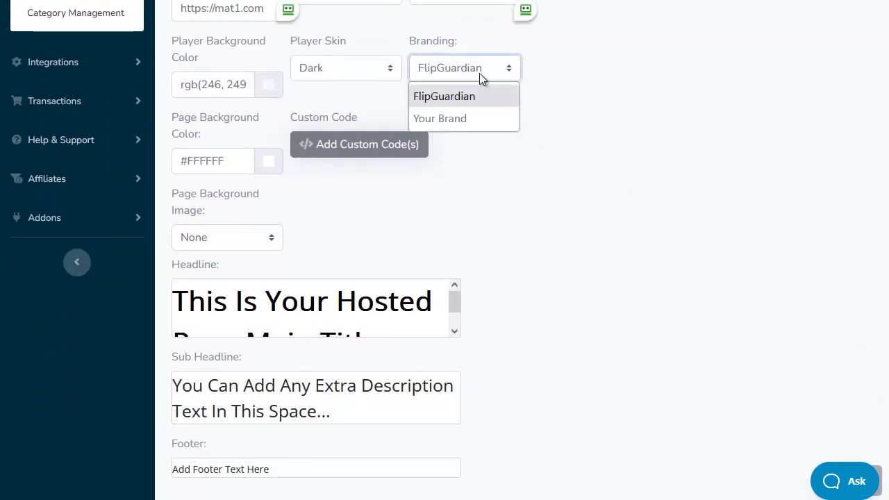
click(464, 119)
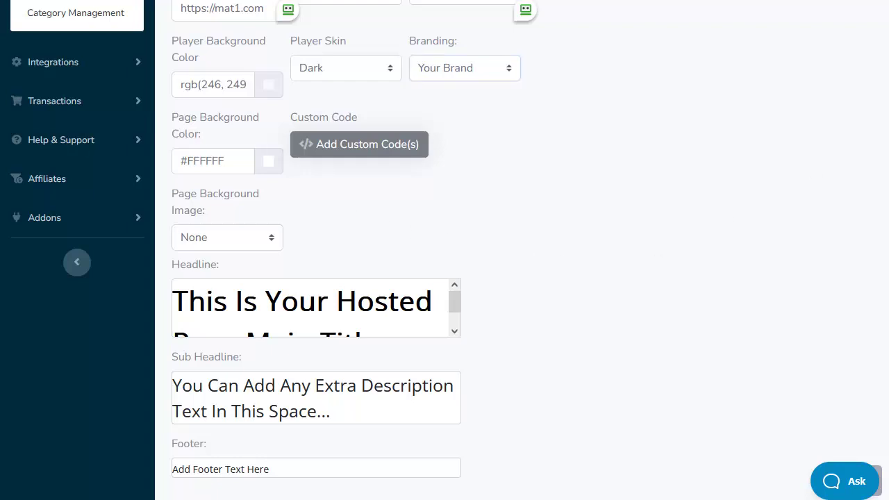
click(372, 322)
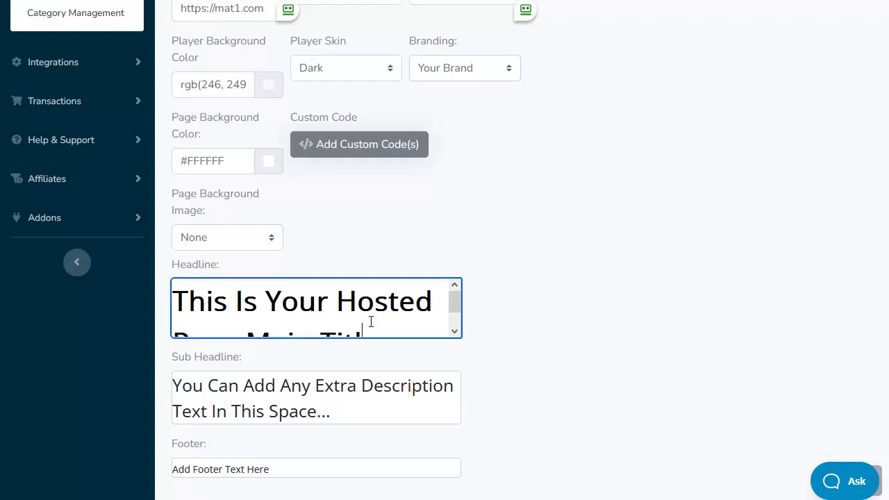
key(ctrl+a)
text(STOP ASKING HOW...)
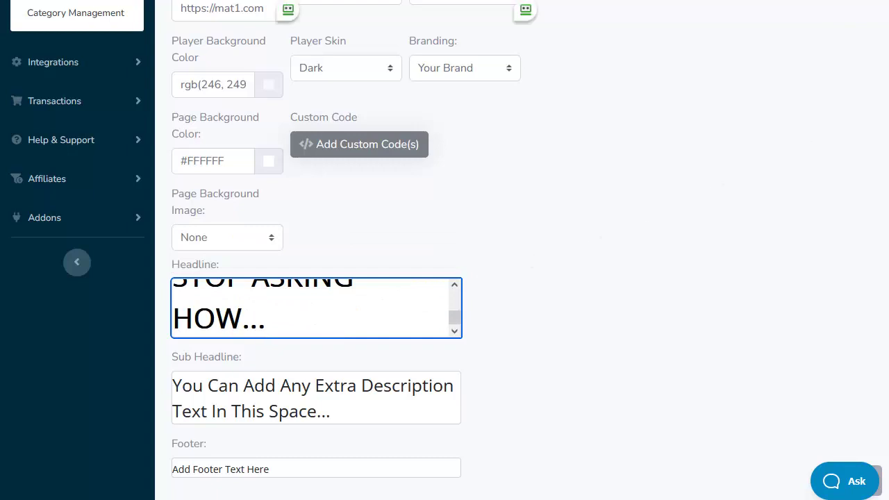
click(467, 392)
Replace the sub headline with the 8 Business Models text and paste a new footer line
click(391, 403)
key(ctrl+a)
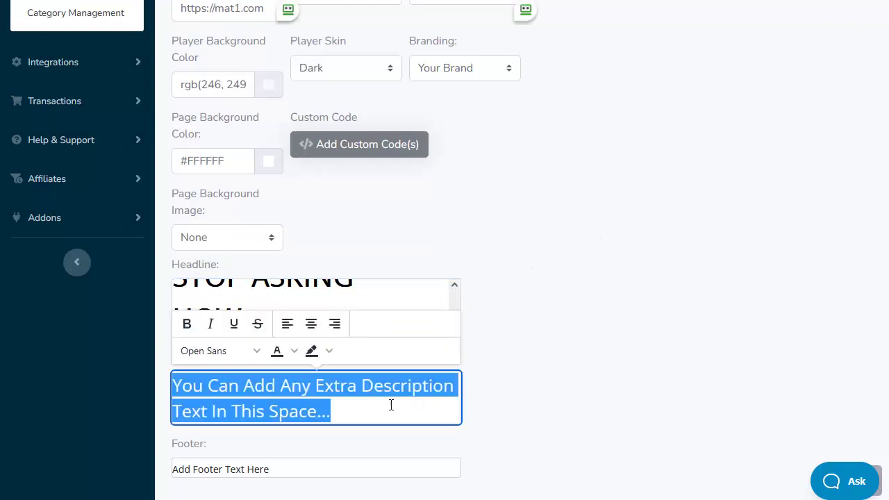
text(8 Business Models That You Can Start Online TODAY...)
click(335, 470)
key(ctrl+a)
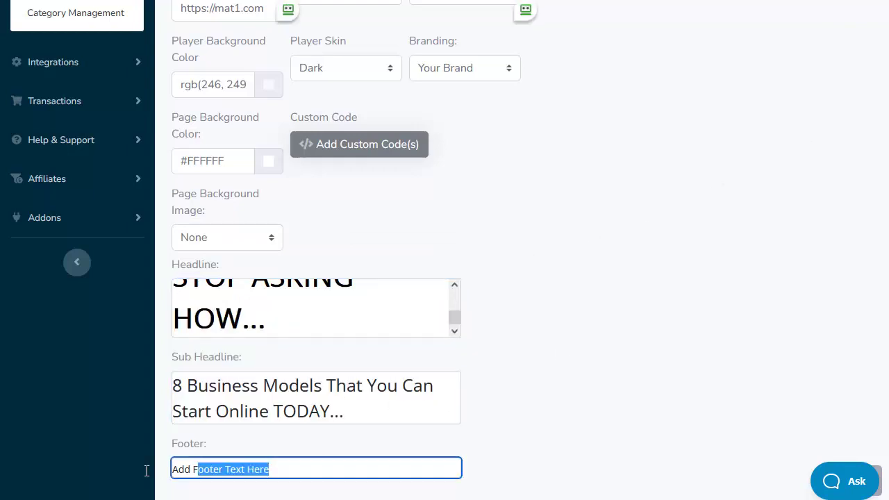
text(Get More Guides on MAT1.com)
scroll(715, 266, up, 4)
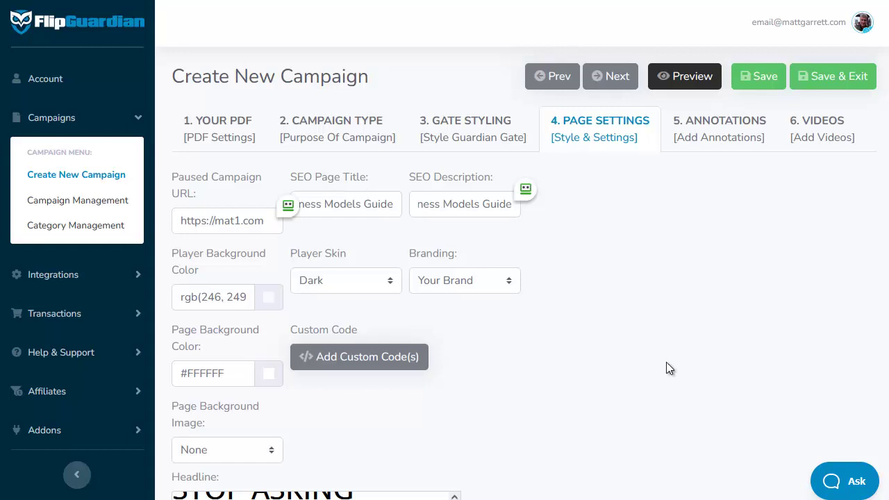
Save the page settings and select the hosted URL in IM Biz Starter 1's Links dialog
click(759, 82)
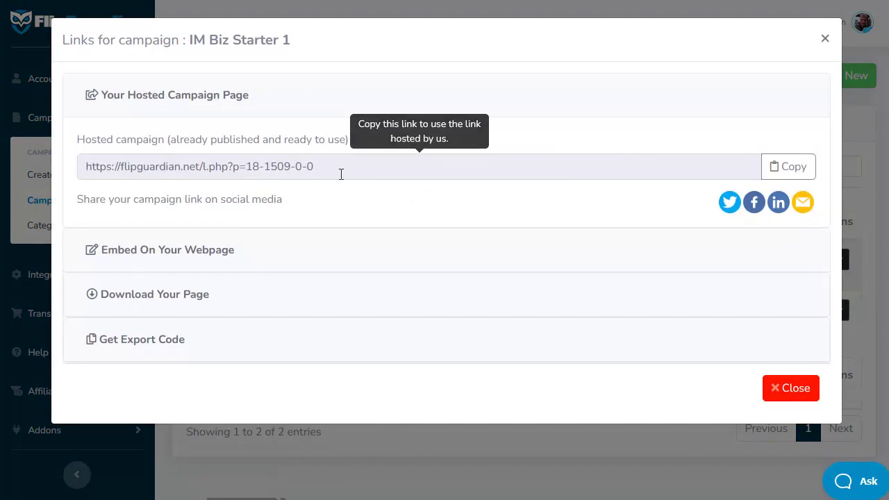
mouse_move(340, 173)
mouse_down()
mouse_move(248, 167)
mouse_move(65, 175)
mouse_up()
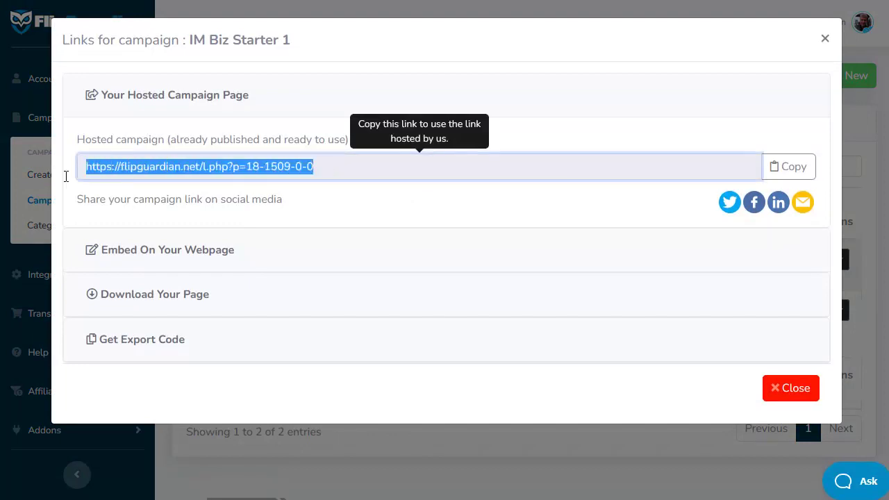
right_click(119, 171)
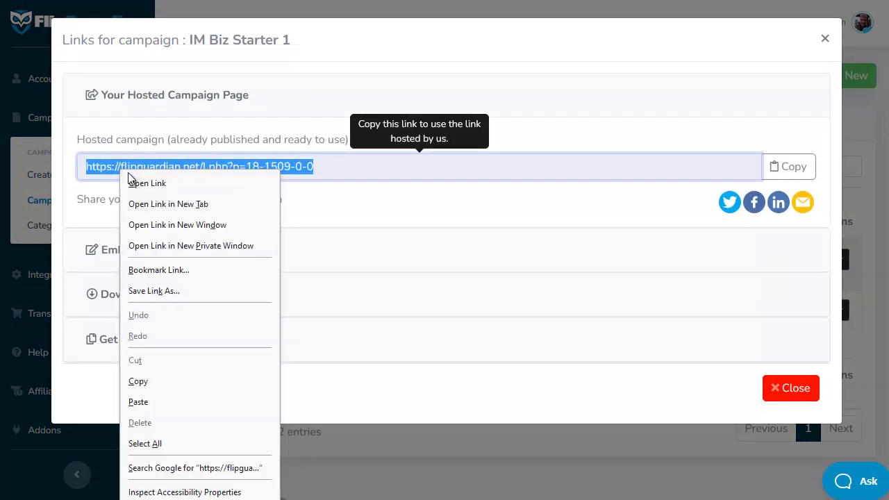
Open the hosted flipbook in a new tab and page through to pages 12-13
click(152, 204)
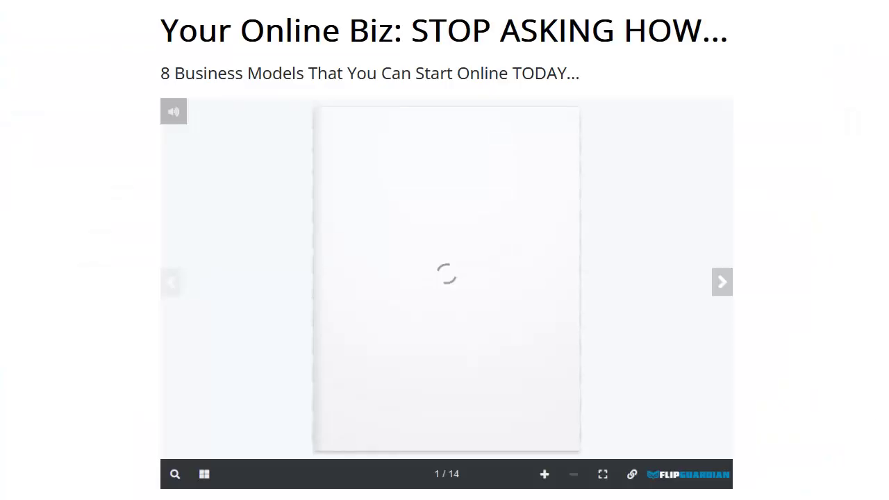
click(723, 286)
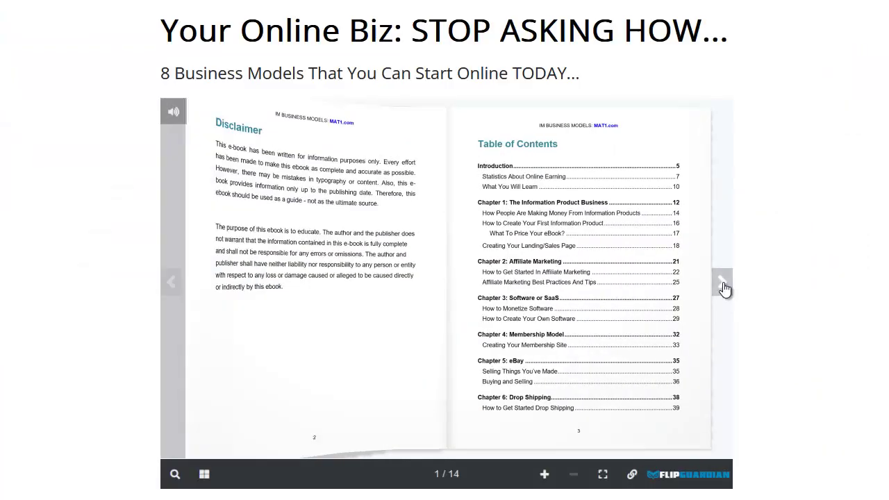
click(722, 289)
click(722, 291)
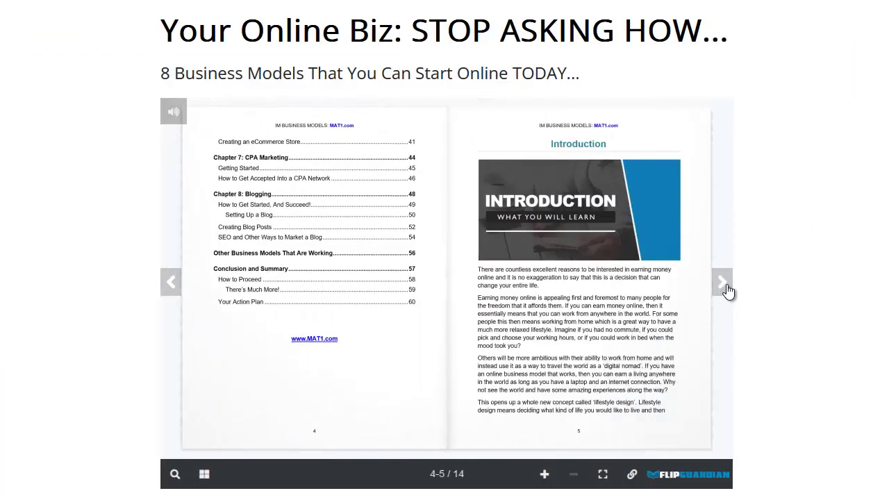
click(725, 292)
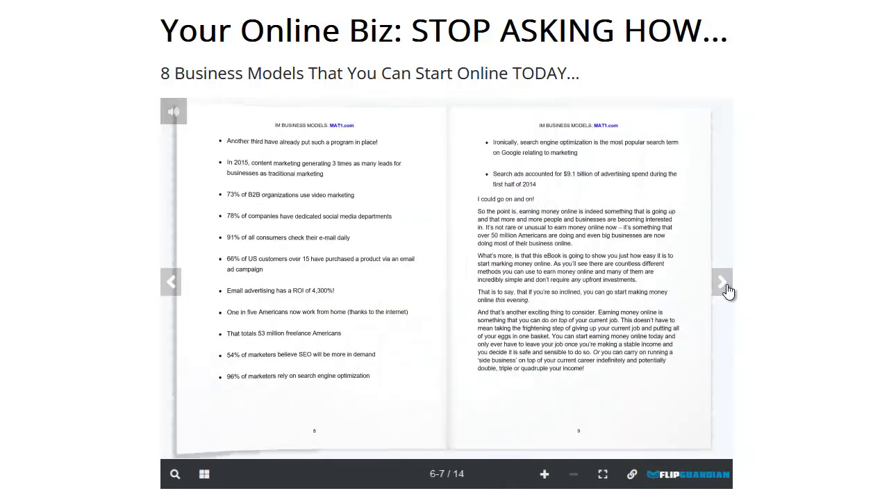
click(727, 291)
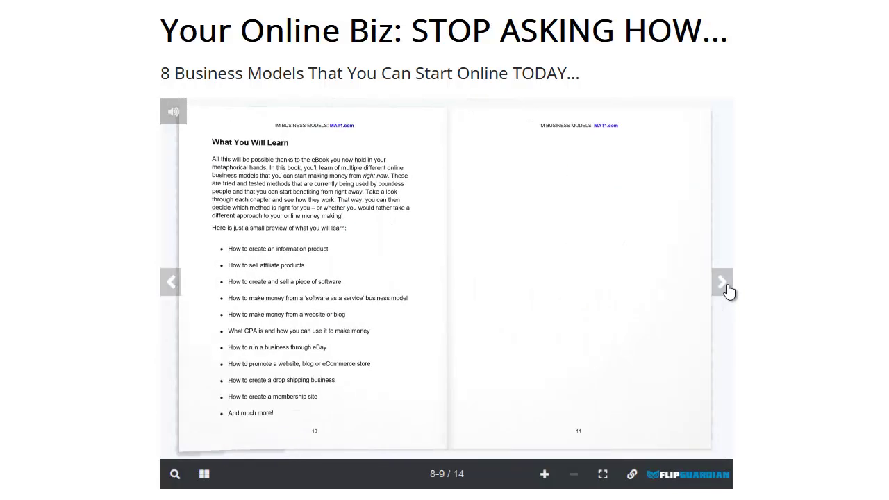
click(726, 287)
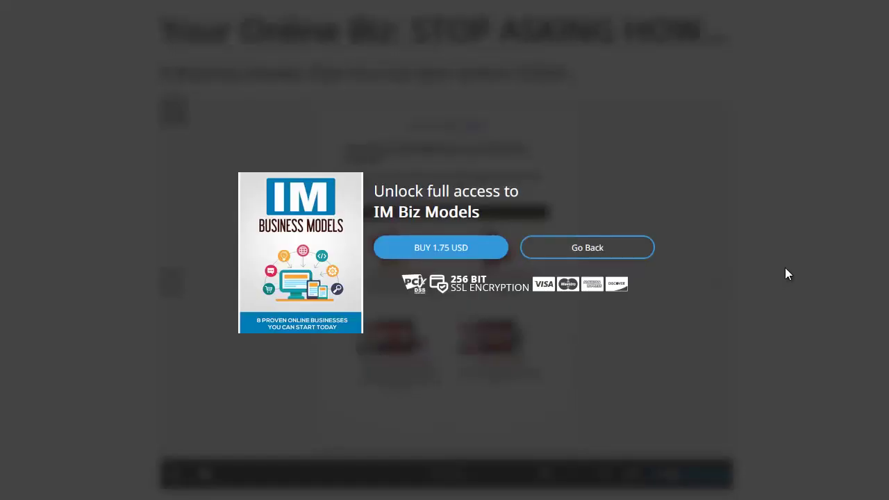
Press BUY 1.75 USD on the unlock overlay to reach the IM Biz Models checkout
click(454, 249)
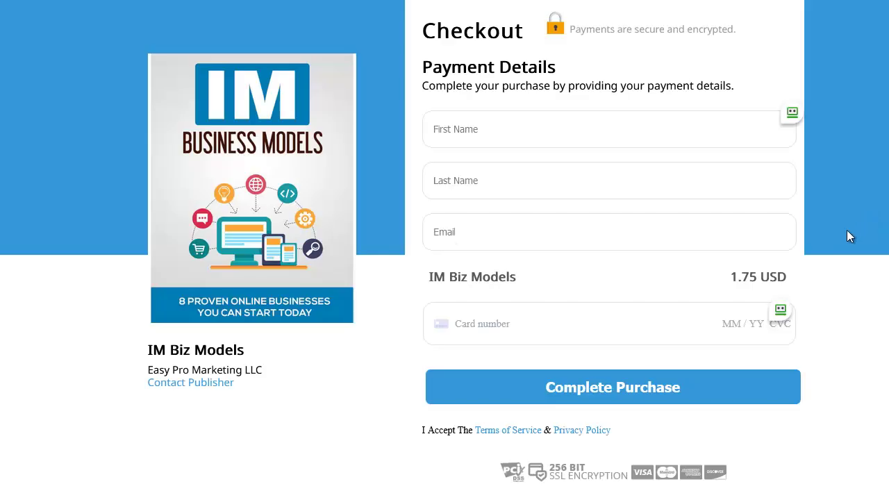